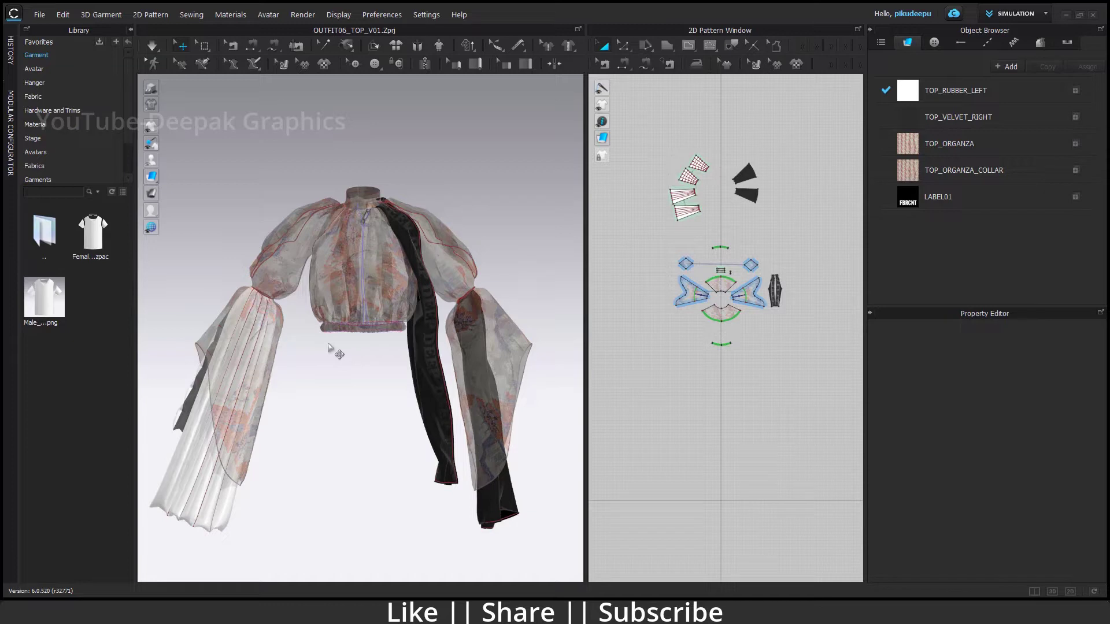
pyautogui.scroll(-2, 329, 347)
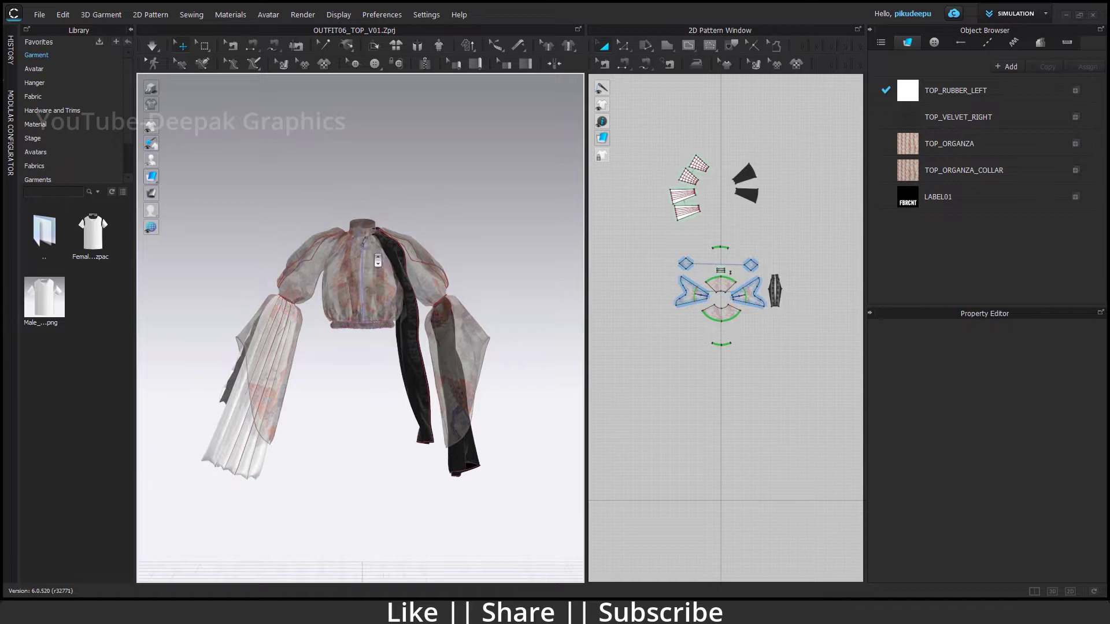
pyautogui.scroll(5, 256, 401)
pyautogui.scroll(-2, 255, 401)
pyautogui.scroll(5, 344, 431)
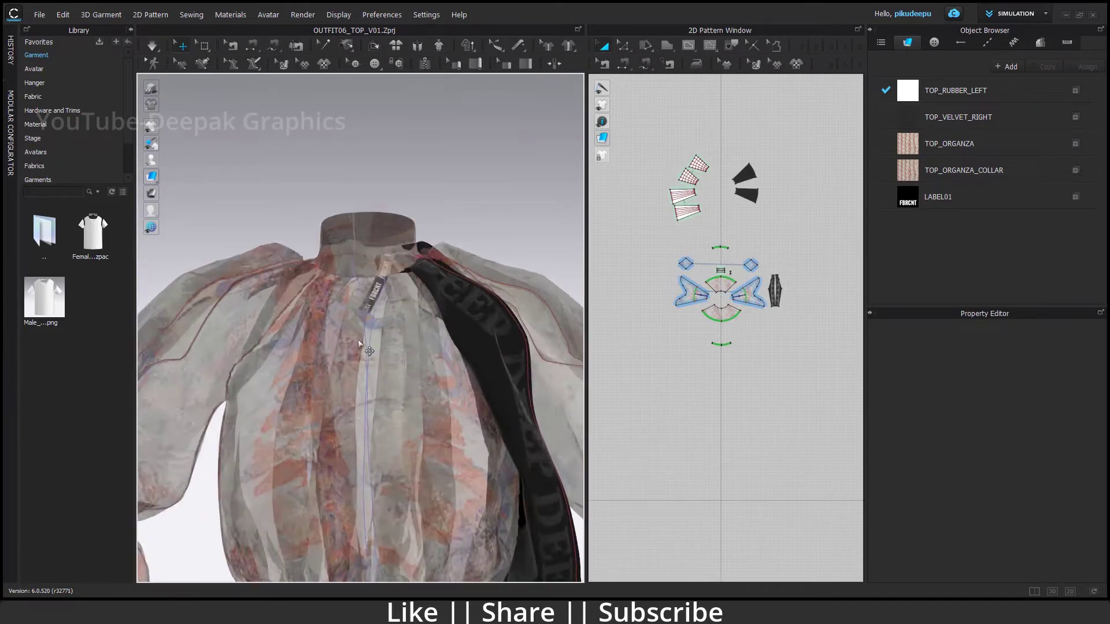
pyautogui.scroll(-5, 344, 431)
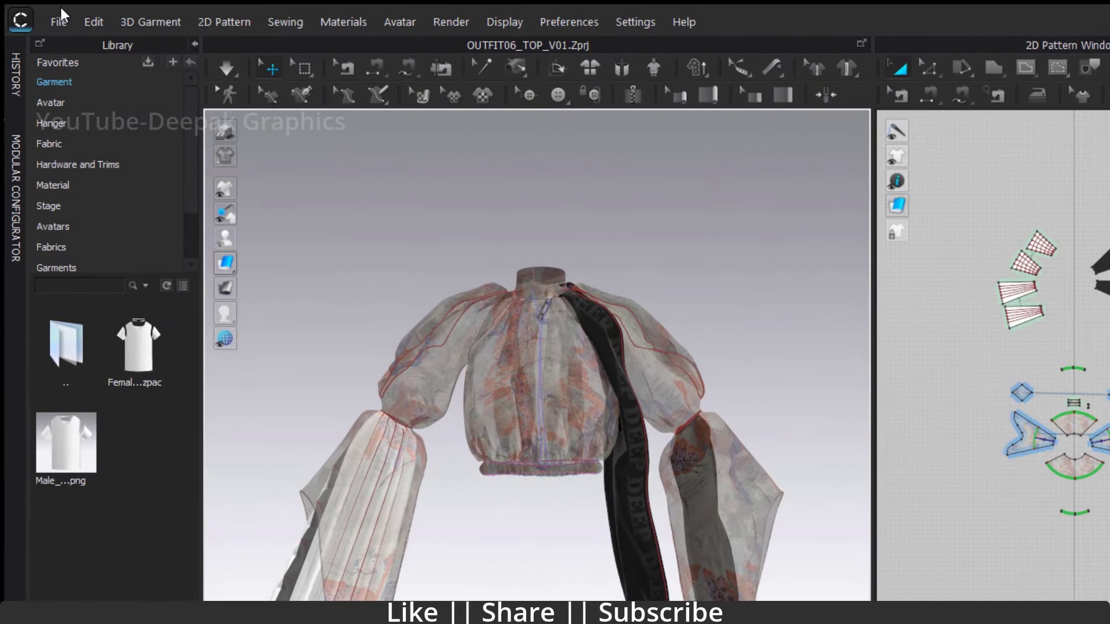
# Step: Start a glTF 2.0 (GLTF) export of the garment into the Element folder with the file name Test
pyautogui.click(41, 15)
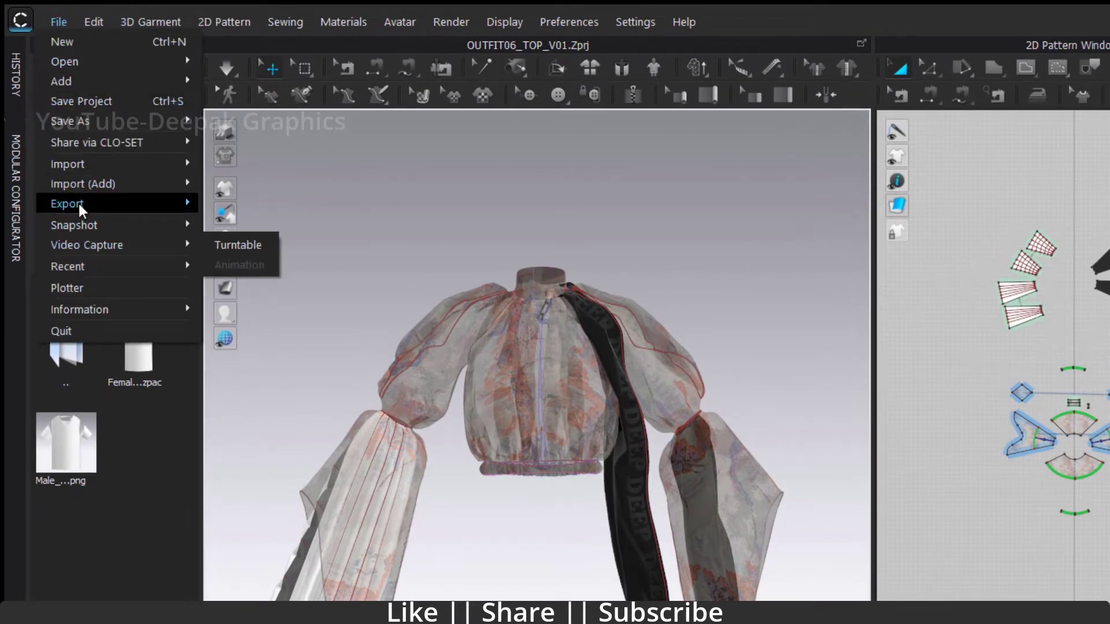
pyautogui.moveTo(81, 205)
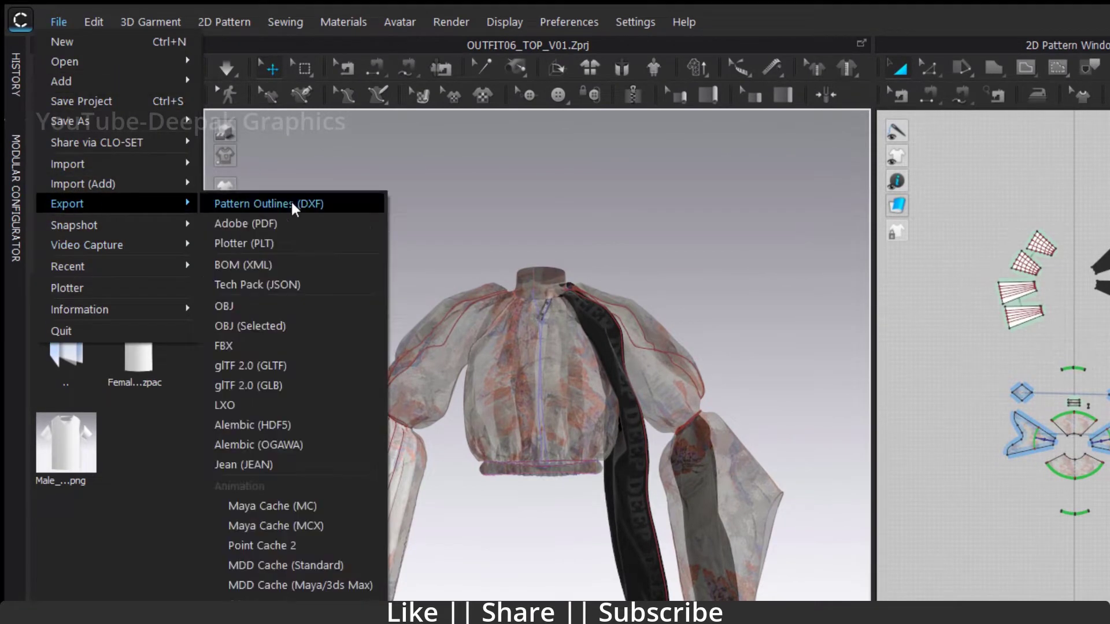
pyautogui.click(263, 365)
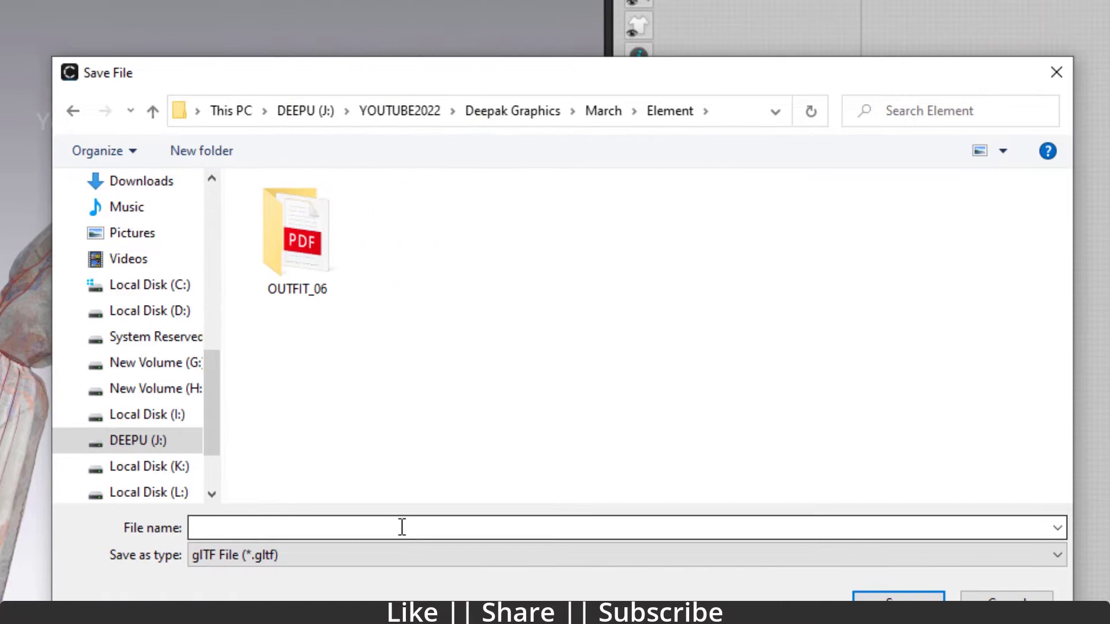
pyautogui.click(402, 528)
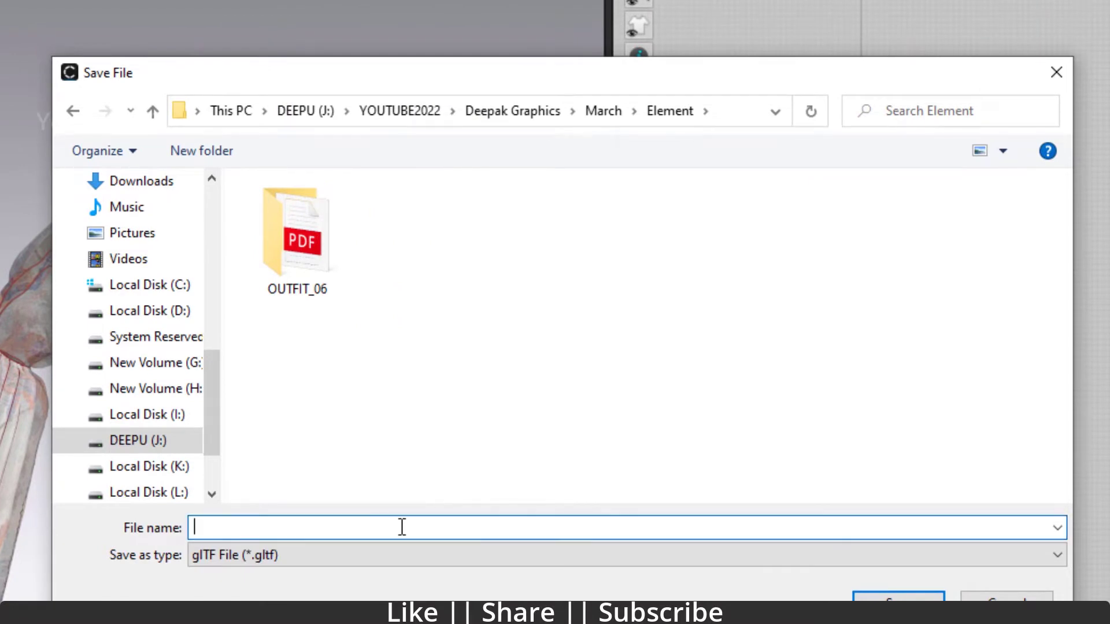
pyautogui.write('Test')
pyautogui.press('Return')
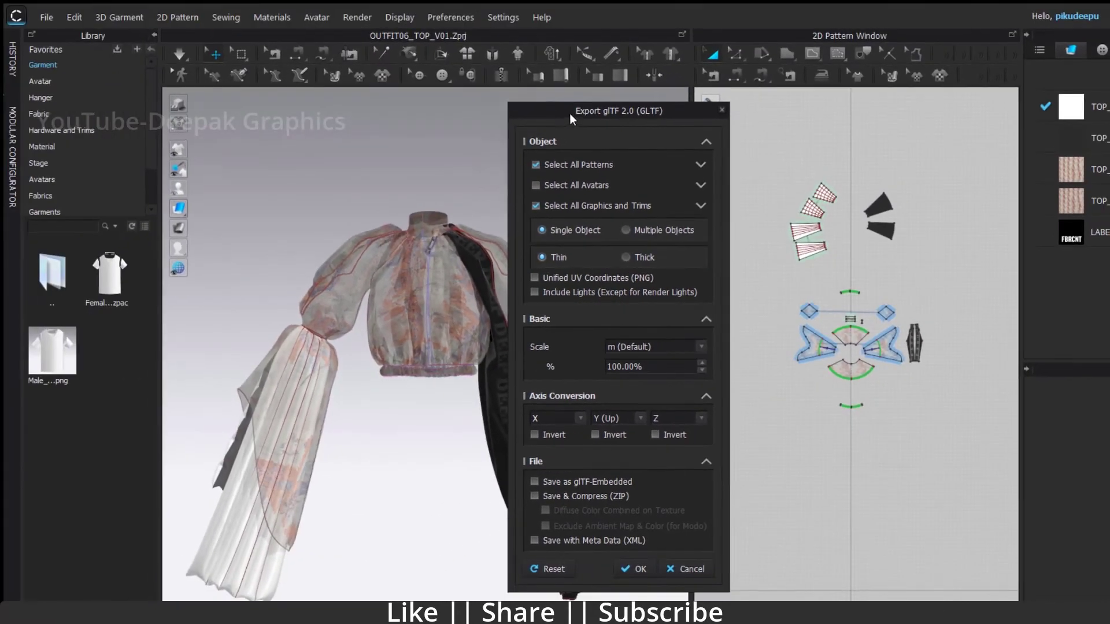
# Step: Export the garment as a thick single object with the scale kept at m (Default)
pyautogui.moveTo(570, 114); pyautogui.dragTo(571, 158)
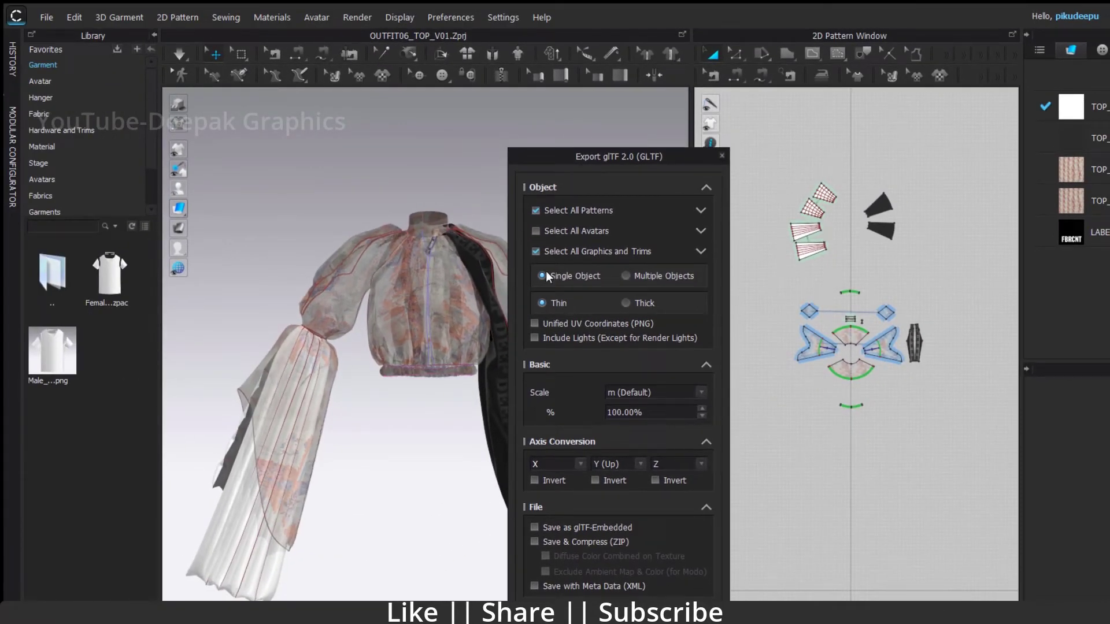
pyautogui.click(625, 303)
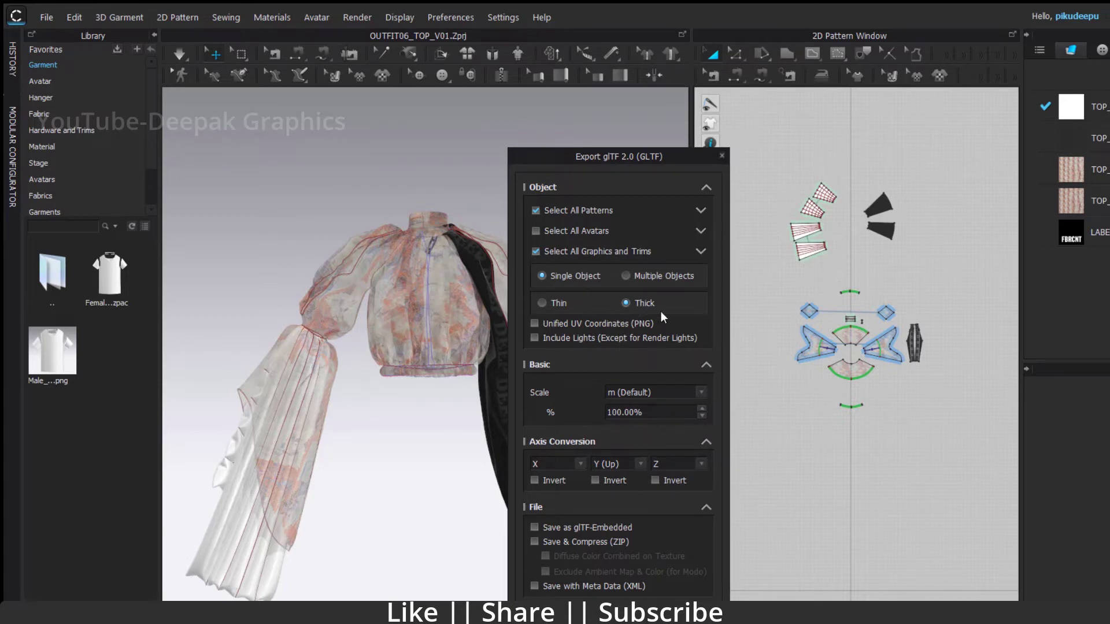
pyautogui.click(706, 390)
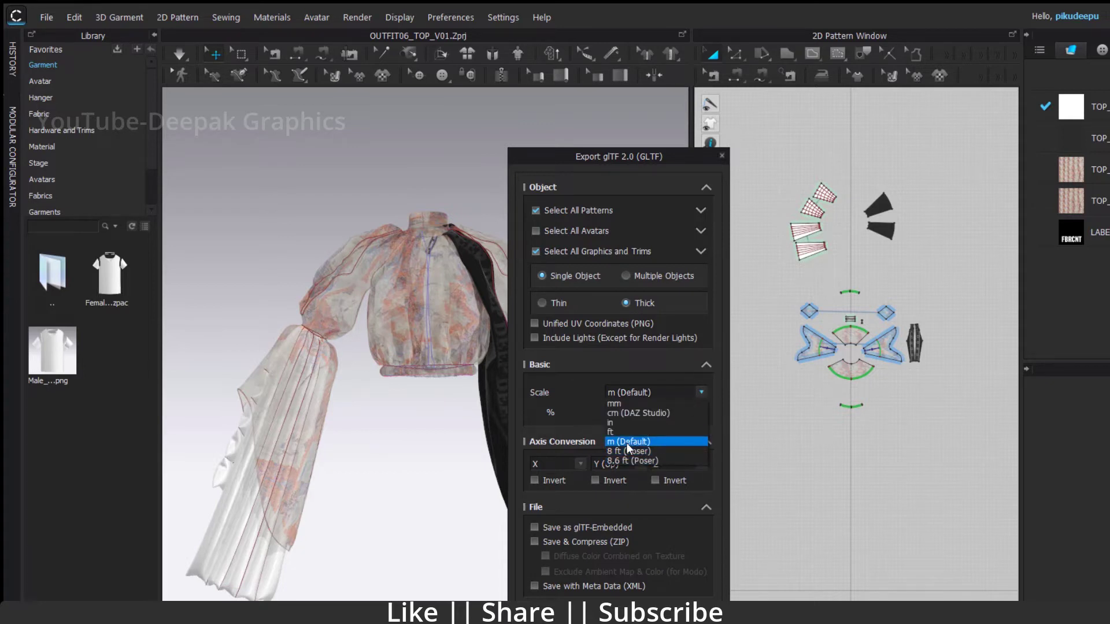
pyautogui.click(626, 442)
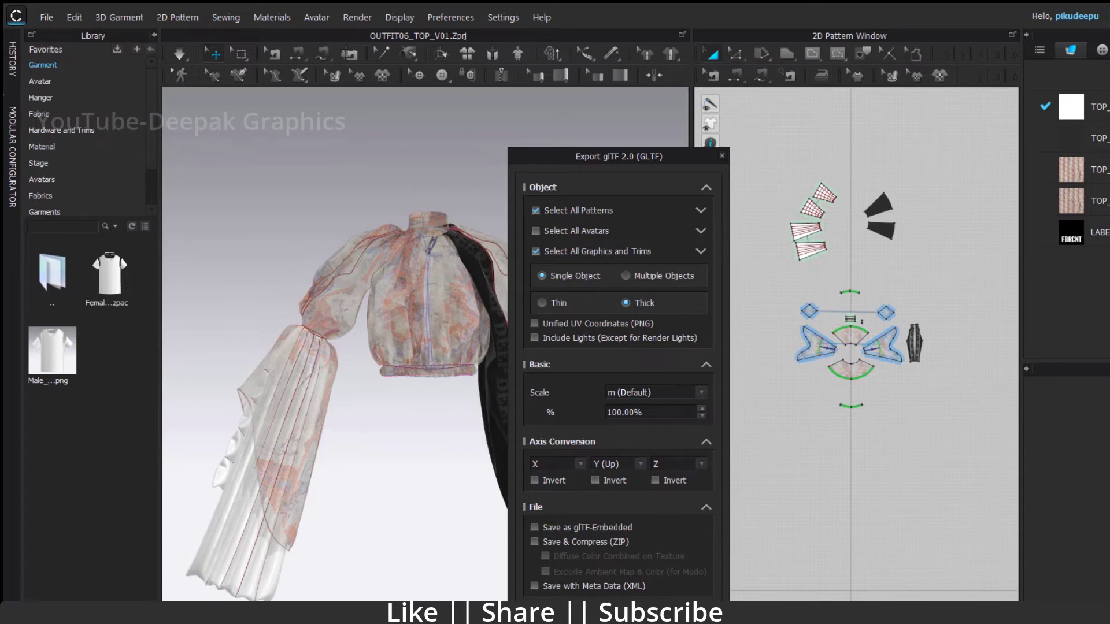
pyautogui.click(601, 614)
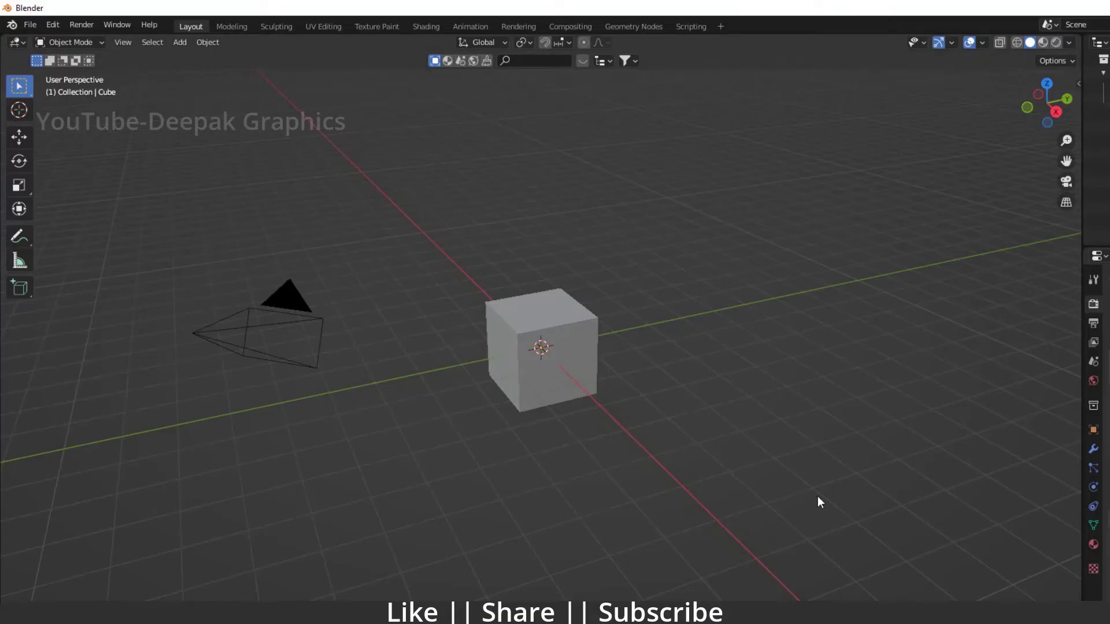
# Step: In Blender, delete the default cube and start a glTF 2.0 import
pyautogui.click(553, 364)
pyautogui.press('Delete')
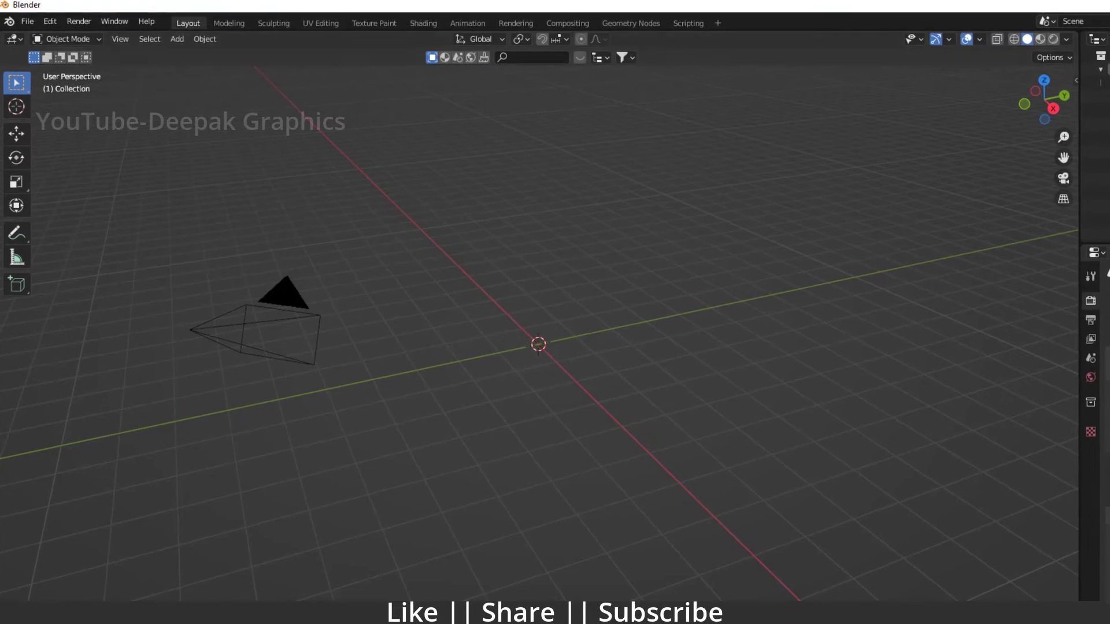
pyautogui.click(23, 22)
pyautogui.moveTo(51, 202)
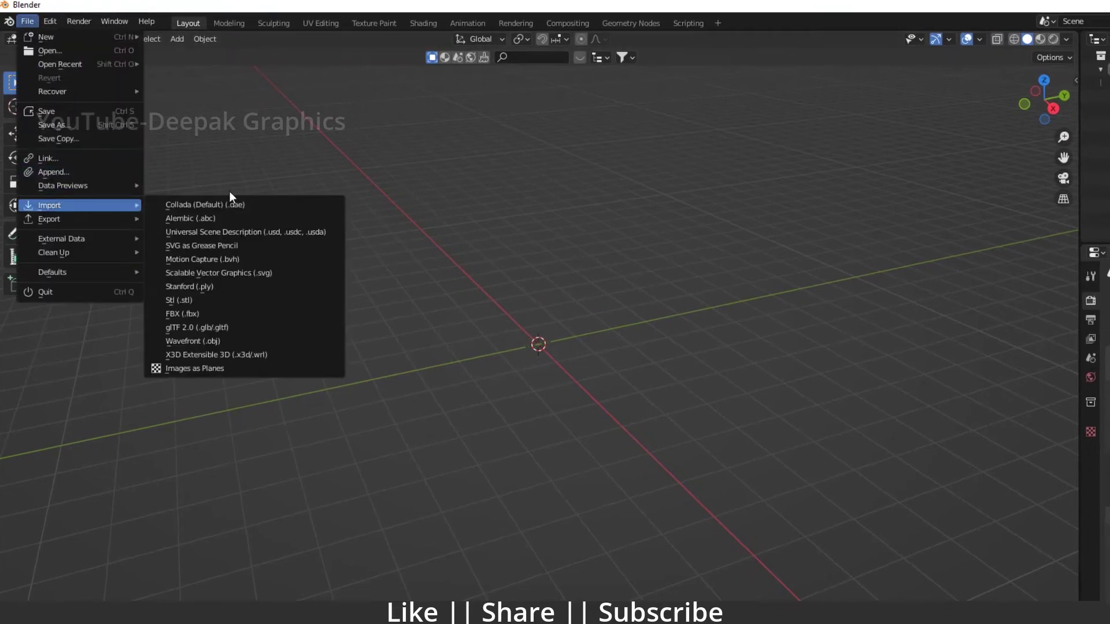
pyautogui.click(220, 328)
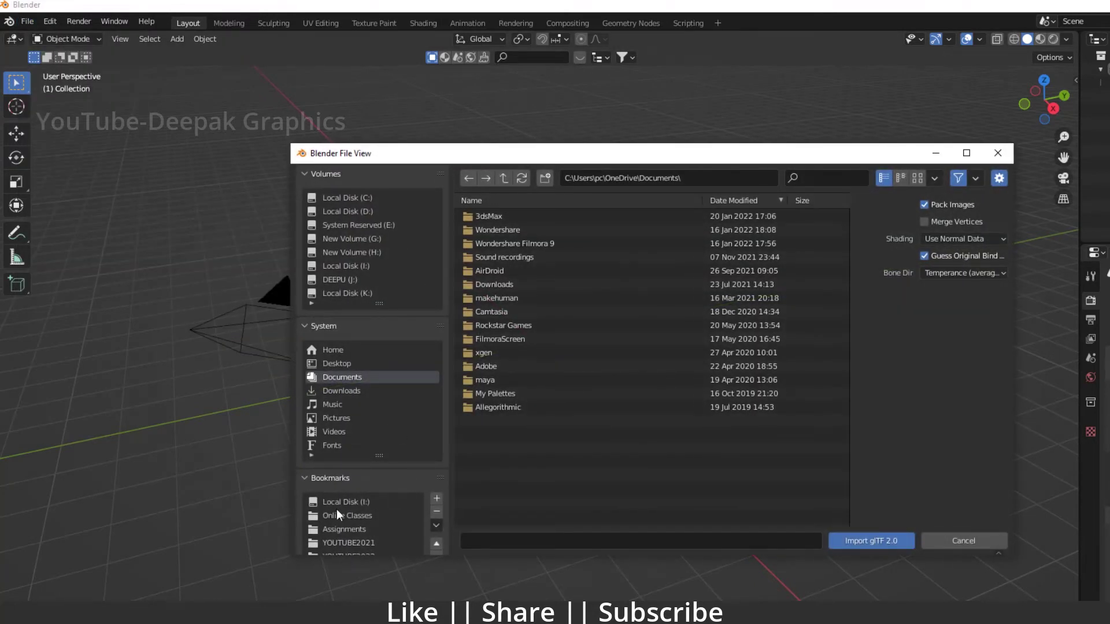
# Step: Import Test.gltf from the March\Element folder inside the bookmarked YOUTUBE2022 folder
pyautogui.scroll(-2, 370, 537)
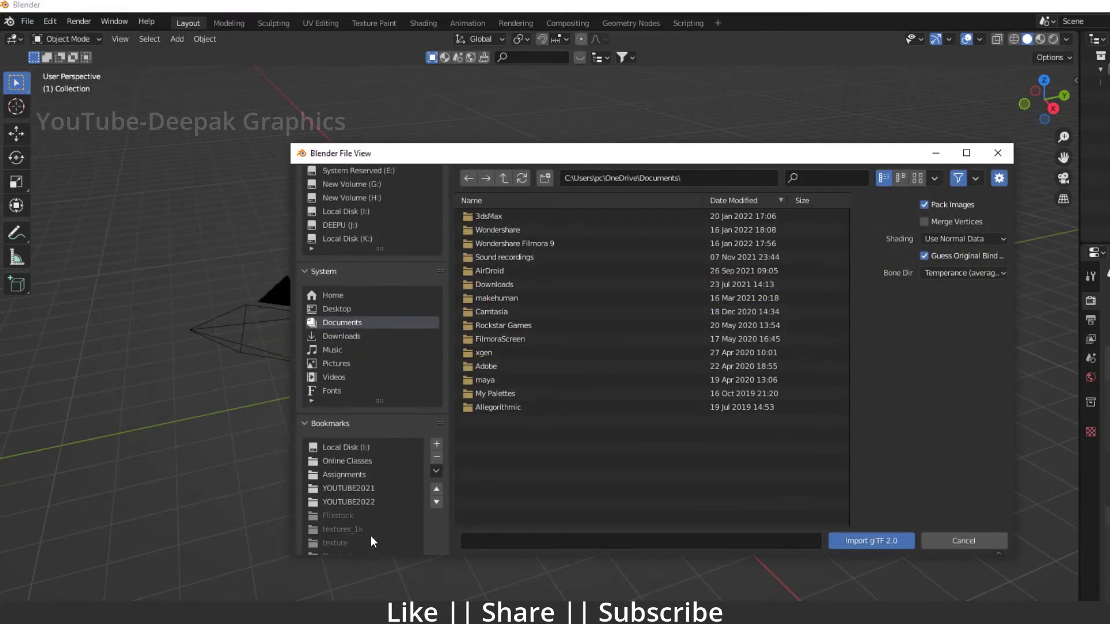
pyautogui.click(363, 503)
pyautogui.click(545, 216)
pyautogui.doubleClick(546, 217)
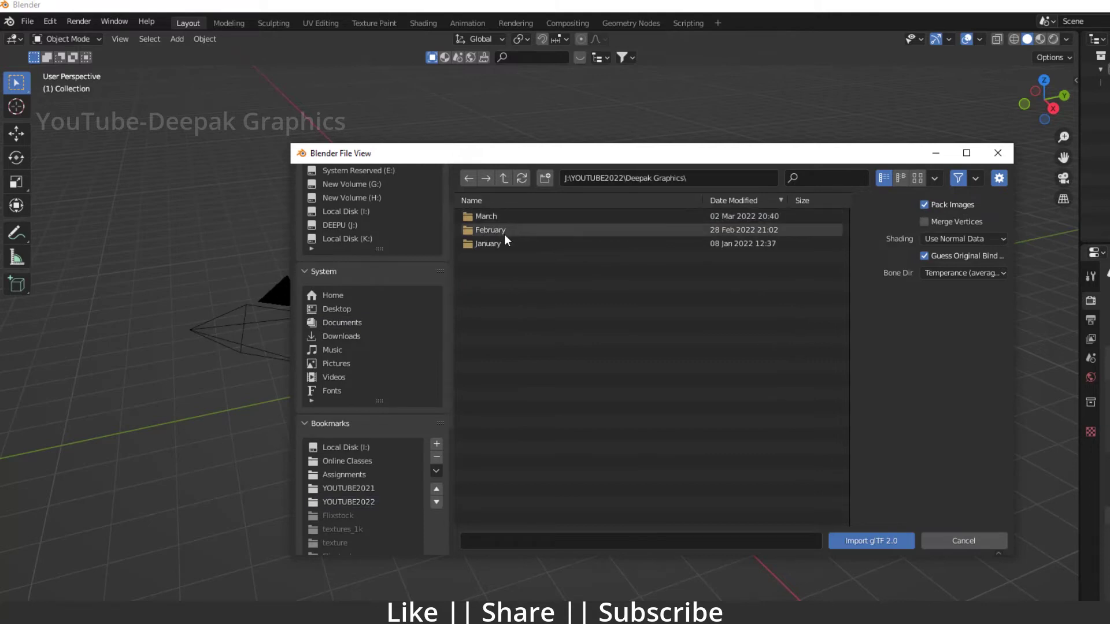
pyautogui.doubleClick(504, 215)
pyautogui.doubleClick(501, 217)
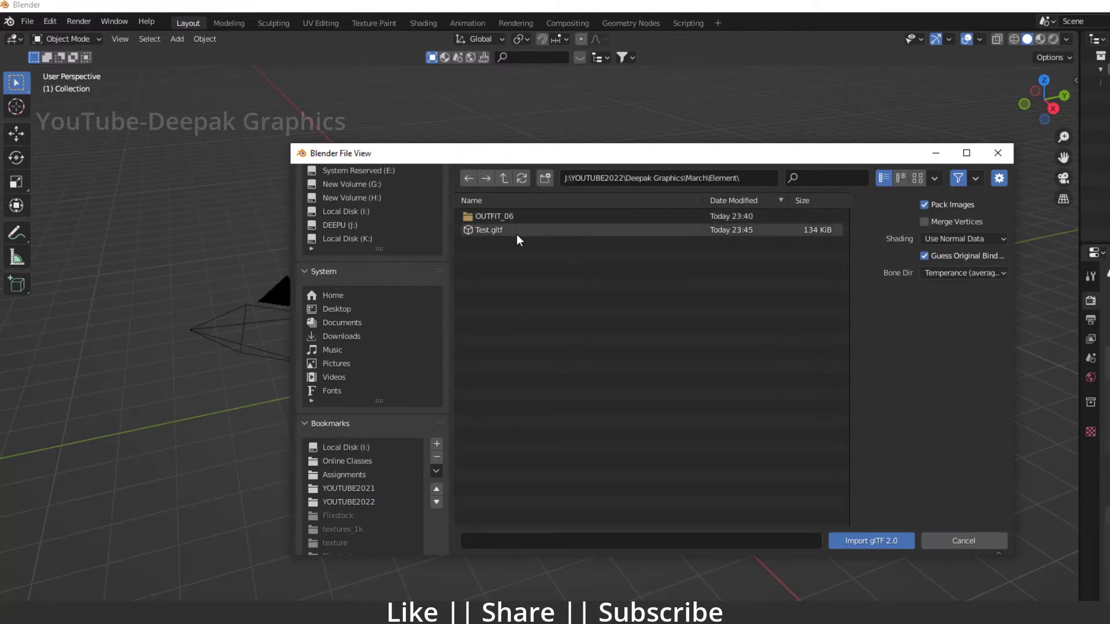
pyautogui.click(536, 230)
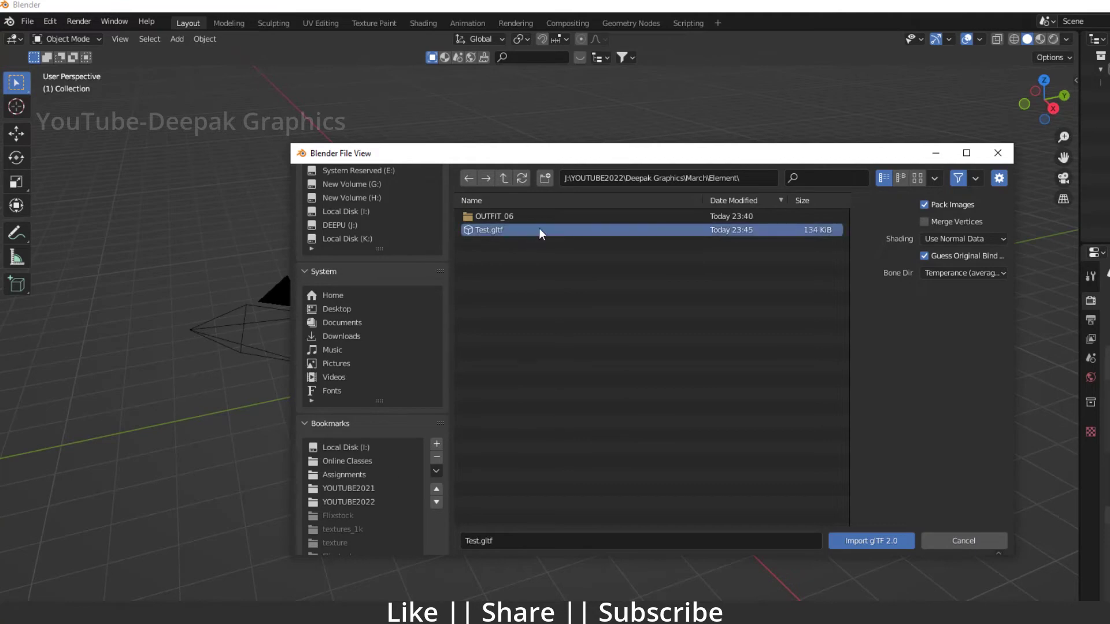
pyautogui.click(879, 540)
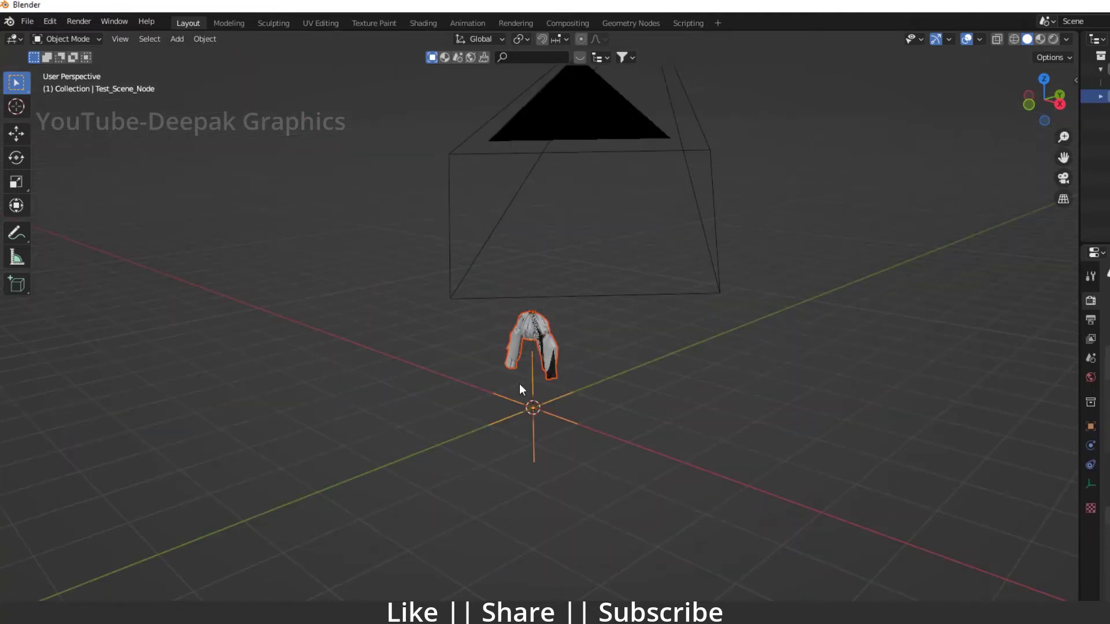
# Step: Show the imported garment from the front in rendered viewport shading
pyautogui.scroll(10, 519, 383)
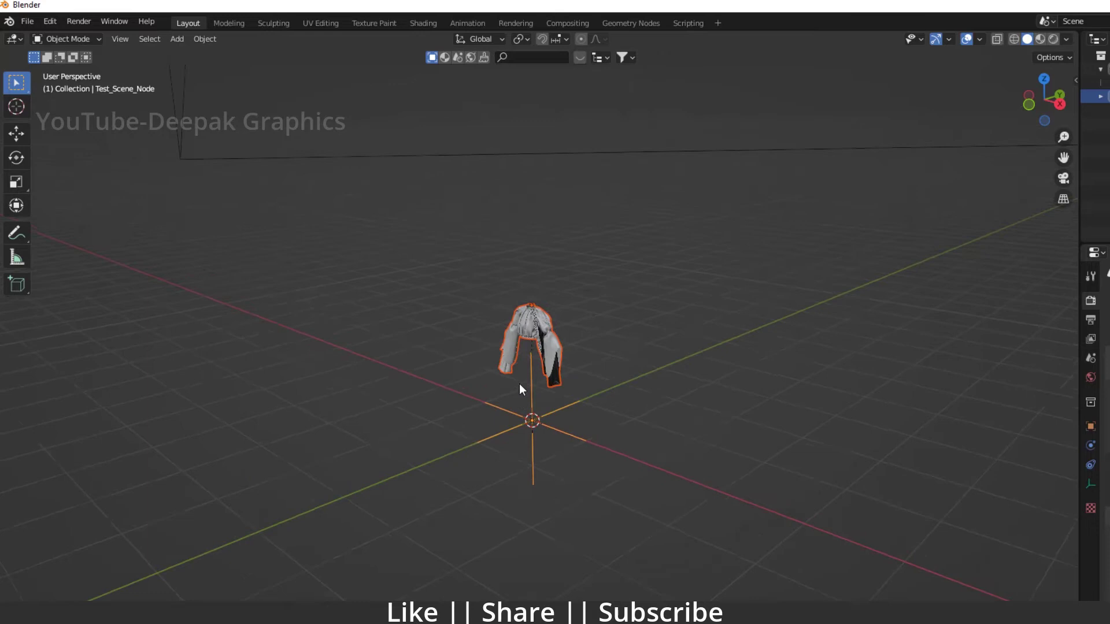
pyautogui.moveTo(450, 472); pyautogui.dragTo(592, 346, button='middle')
pyautogui.click(667, 296)
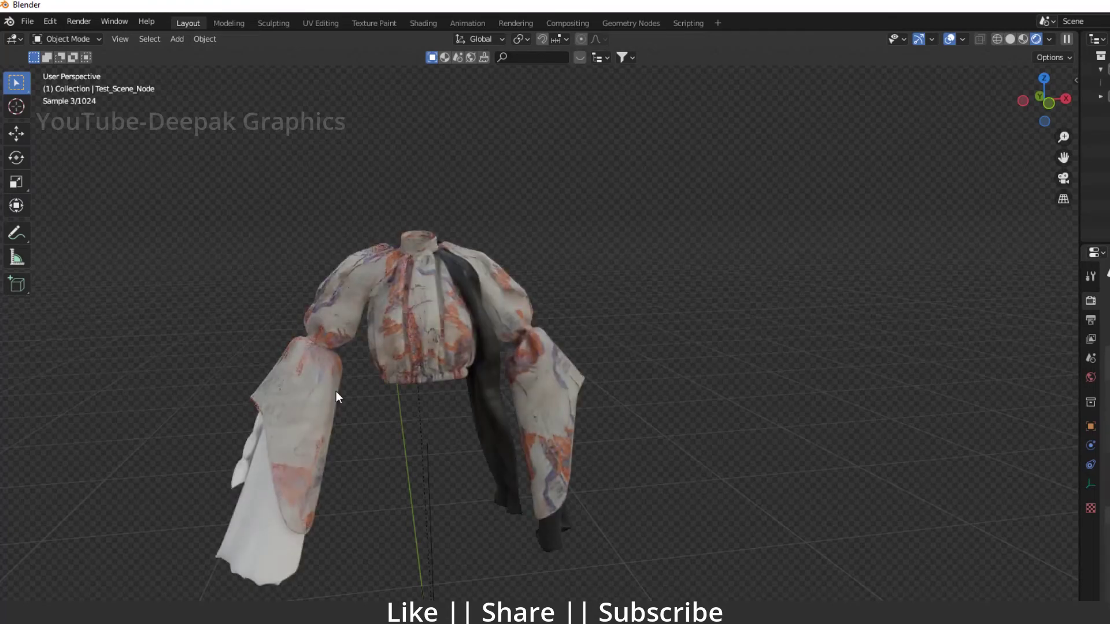
# Step: Examine the garment's fabric textures and black sash up close in the rendered viewport
pyautogui.scroll(4, 375, 363)
pyautogui.scroll(2, 347, 315)
pyautogui.keyDown('shift'); pyautogui.moveTo(404, 329); pyautogui.dragTo(471, 355, button='middle'); pyautogui.keyUp('shift')
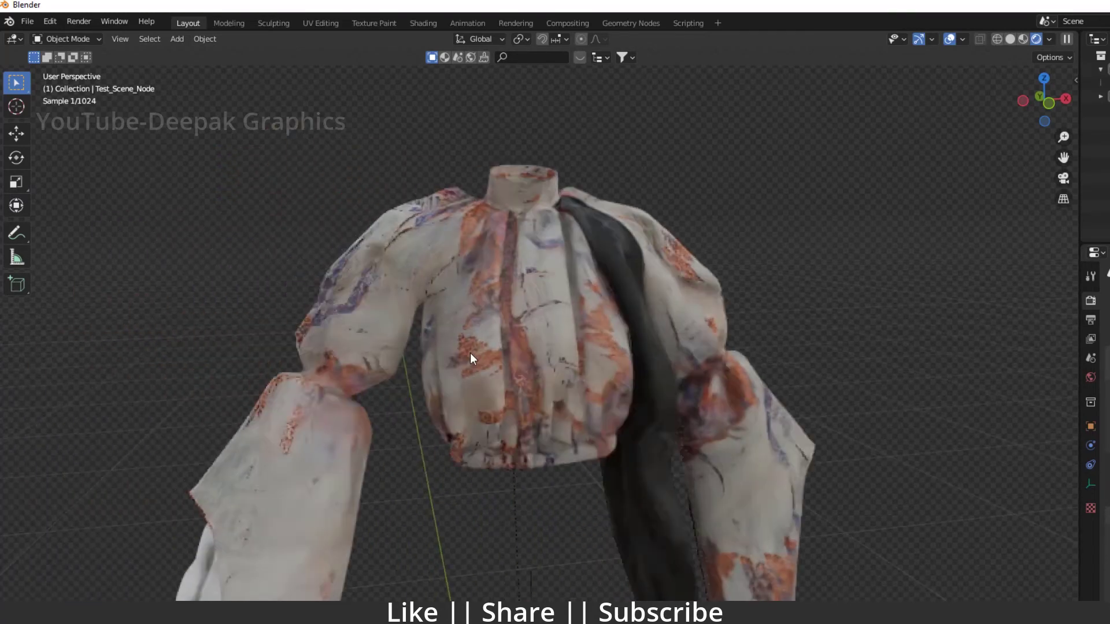
pyautogui.scroll(4, 503, 338)
pyautogui.scroll(5, 488, 283)
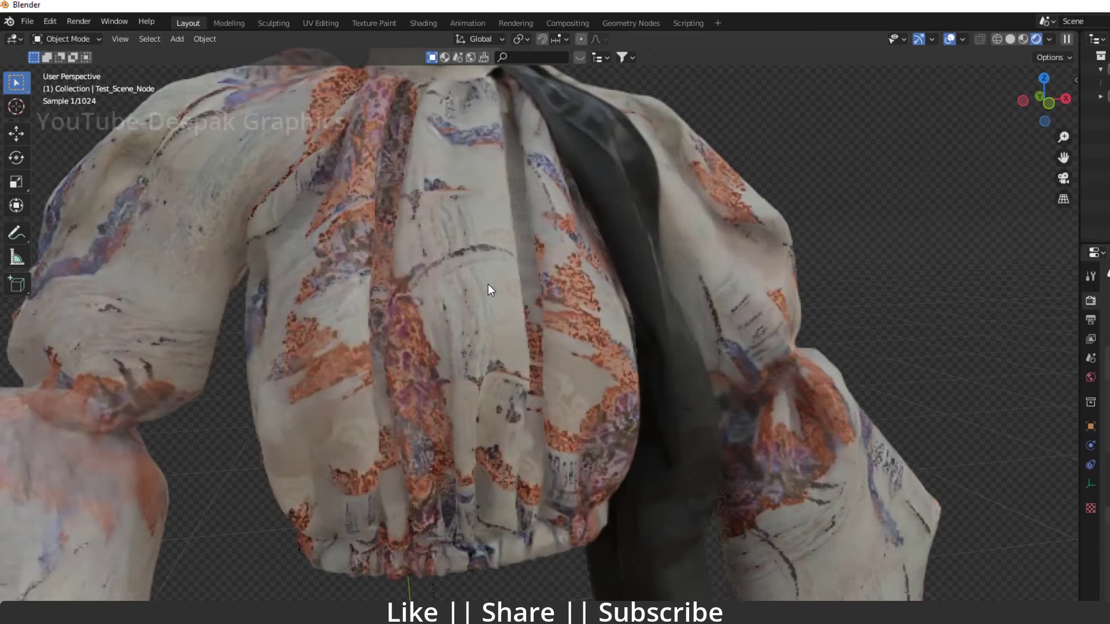
pyautogui.scroll(-5, 324, 347)
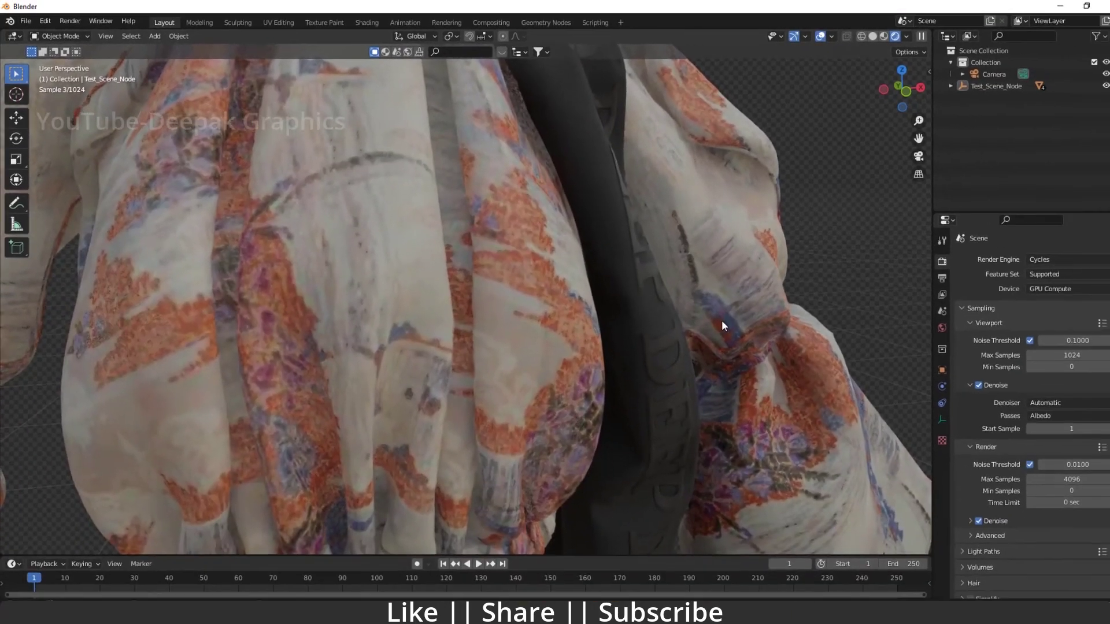
pyautogui.scroll(-8, 641, 269)
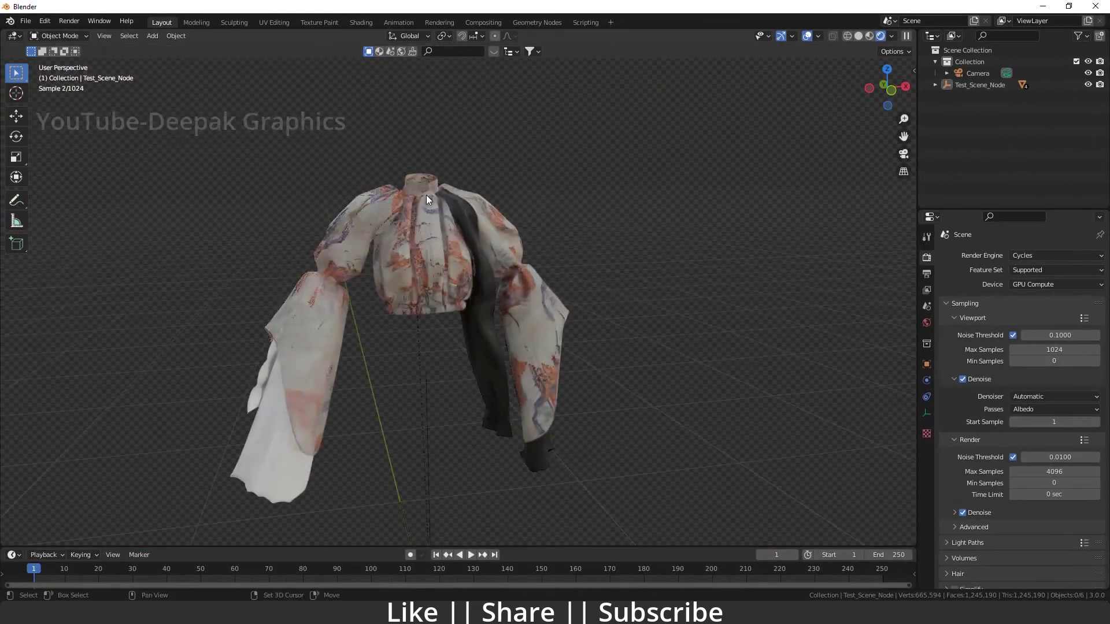
# Step: Display the imported garment's material node tree in the Shading workspace
pyautogui.click(361, 23)
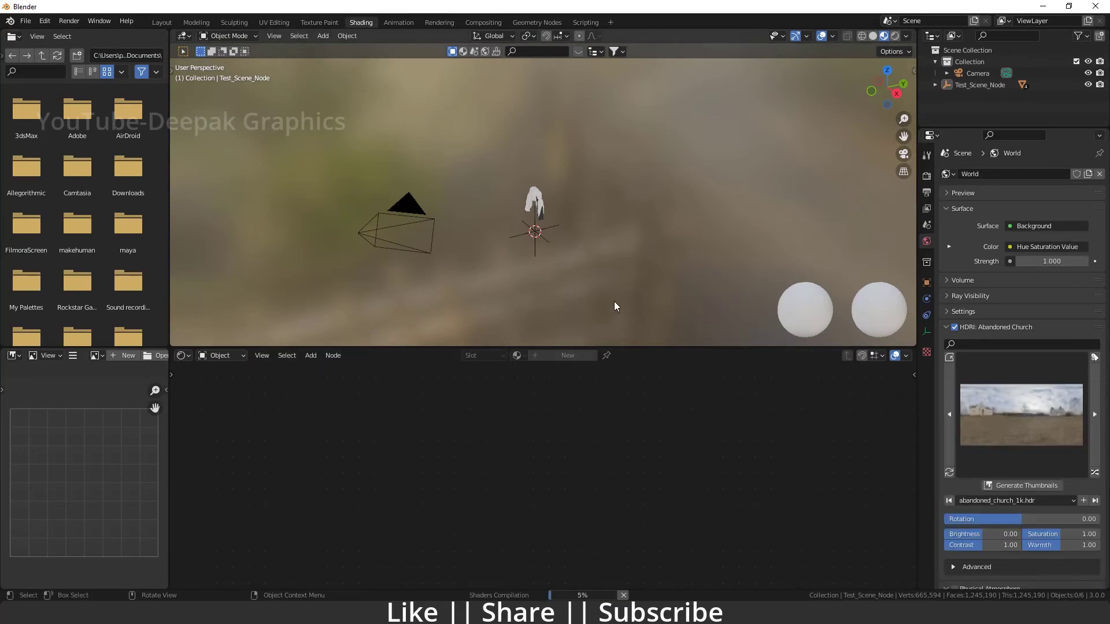
pyautogui.click(533, 197)
pyautogui.scroll(-3, 449, 460)
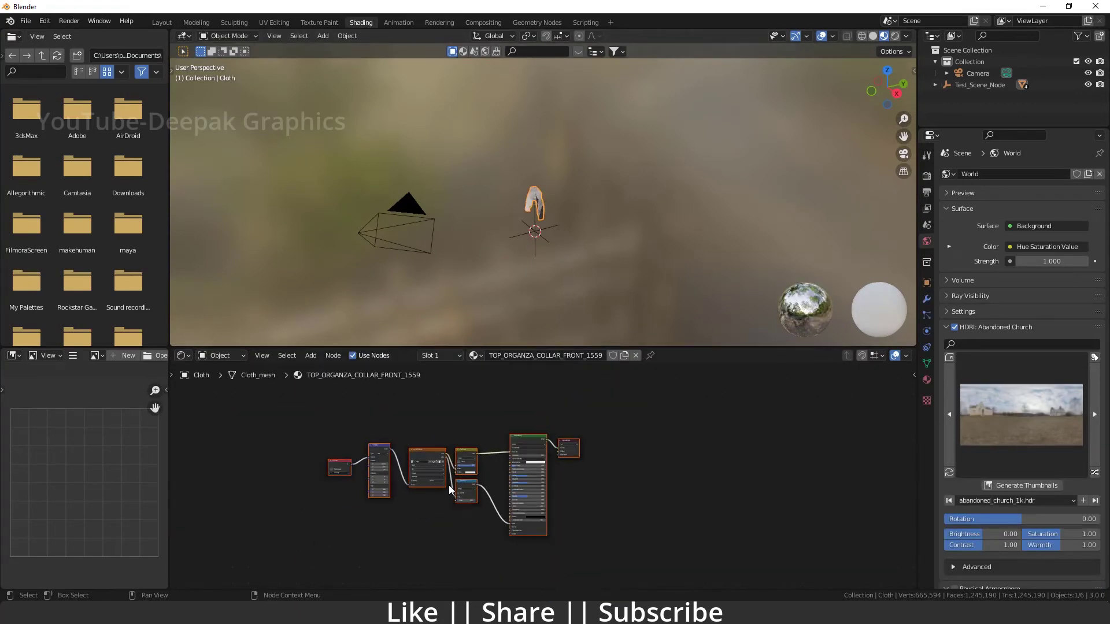
# Step: Examine how the base colour texture and the colour and alpha factor nodes feed the garment's Principled BSDF shader
pyautogui.scroll(3, 419, 487)
pyautogui.scroll(3, 418, 487)
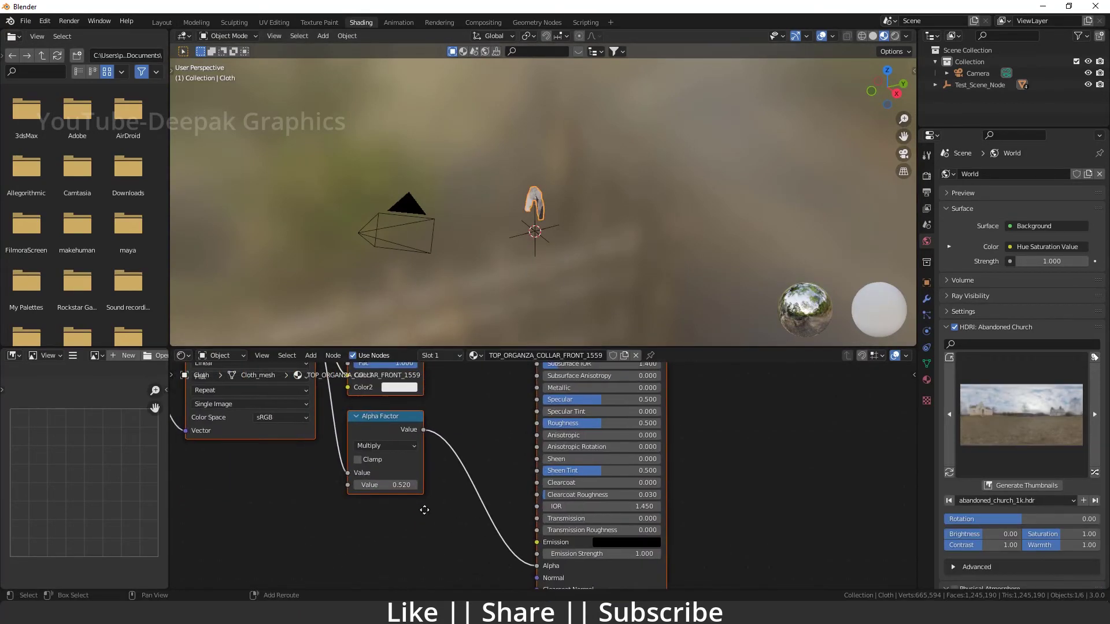
pyautogui.scroll(-4, 478, 506)
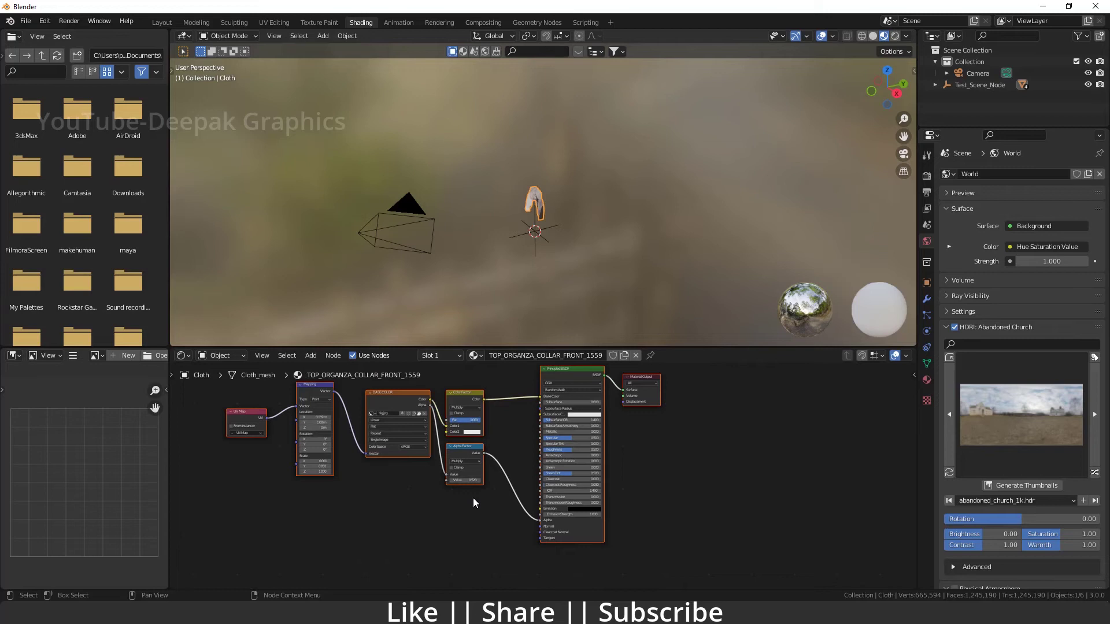
pyautogui.moveTo(472, 498); pyautogui.dragTo(493, 499, button='middle')
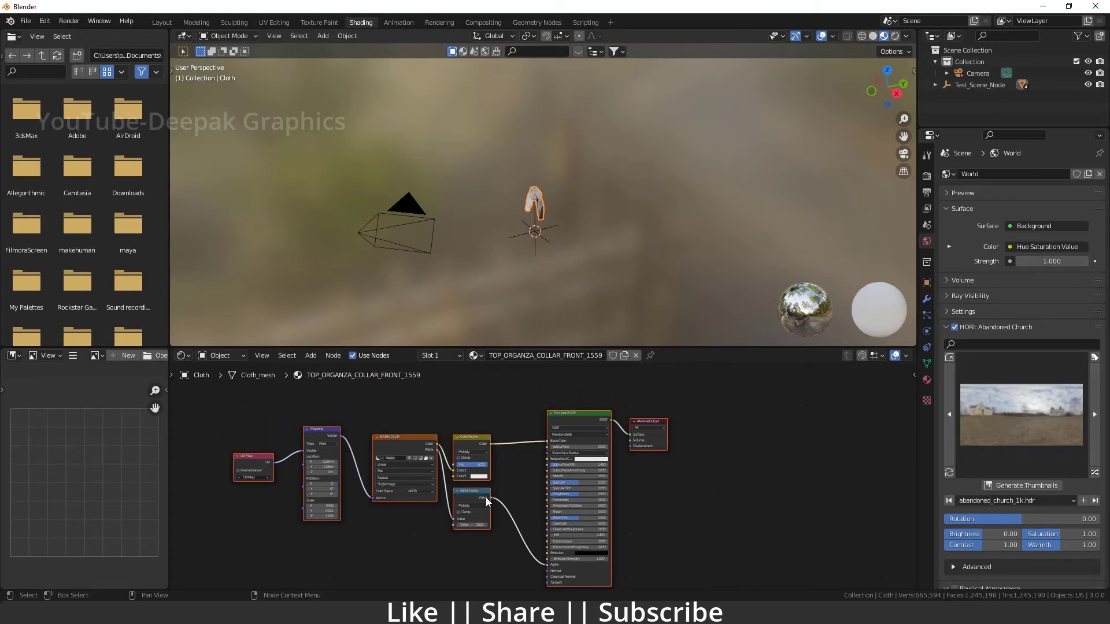
pyautogui.moveTo(486, 497); pyautogui.dragTo(451, 455, button='middle')
pyautogui.scroll(2, 499, 541)
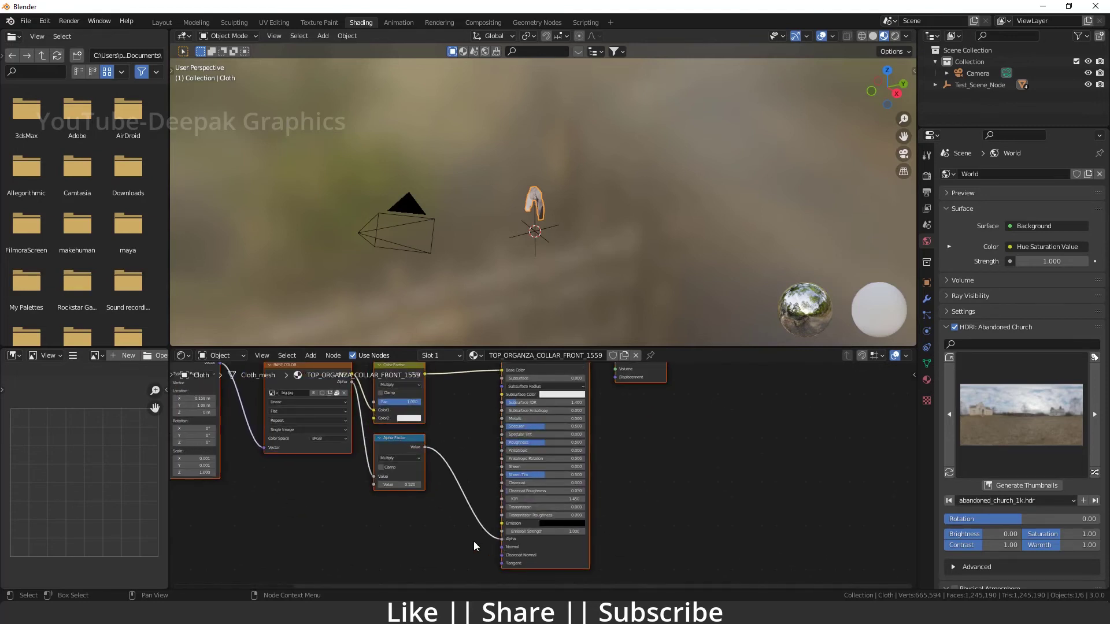
pyautogui.scroll(-2, 477, 541)
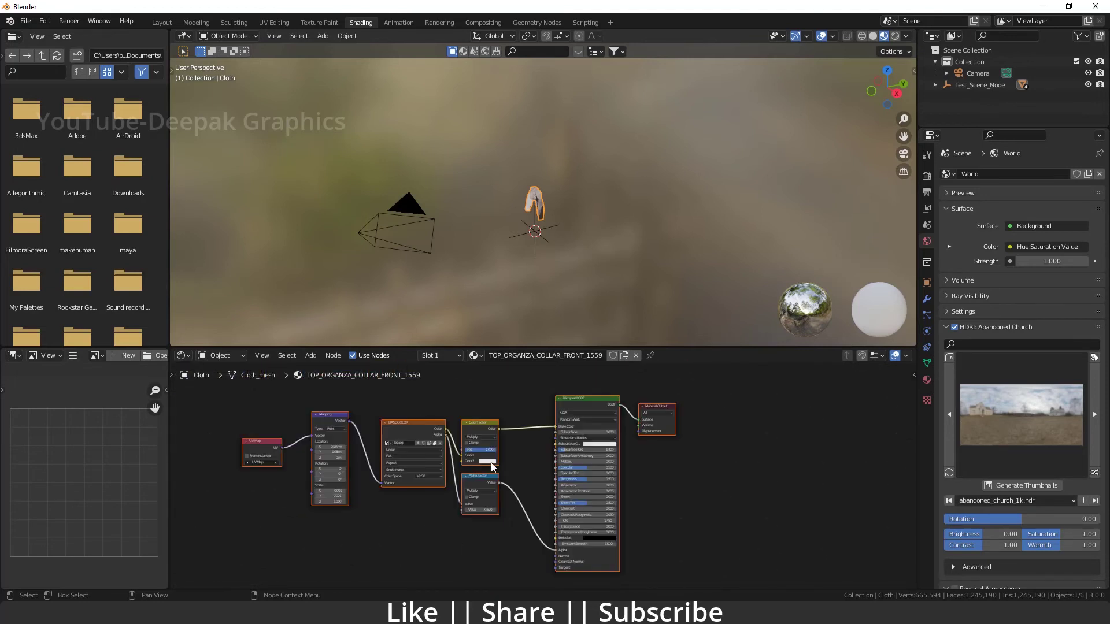
pyautogui.scroll(1, 552, 483)
pyautogui.scroll(4, 556, 191)
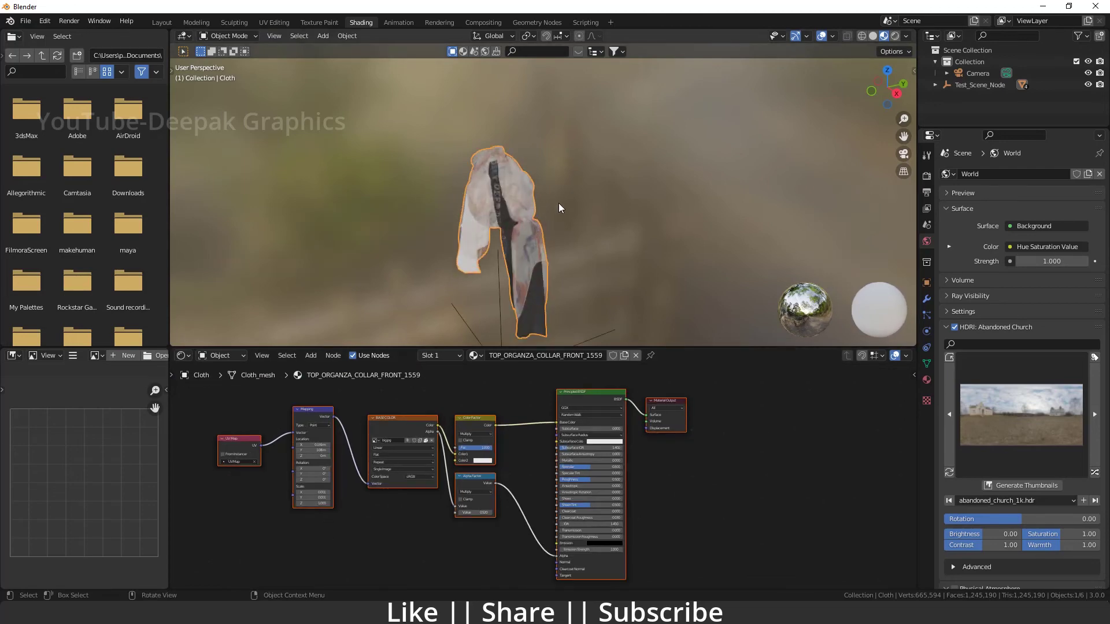
pyautogui.scroll(-3, 558, 207)
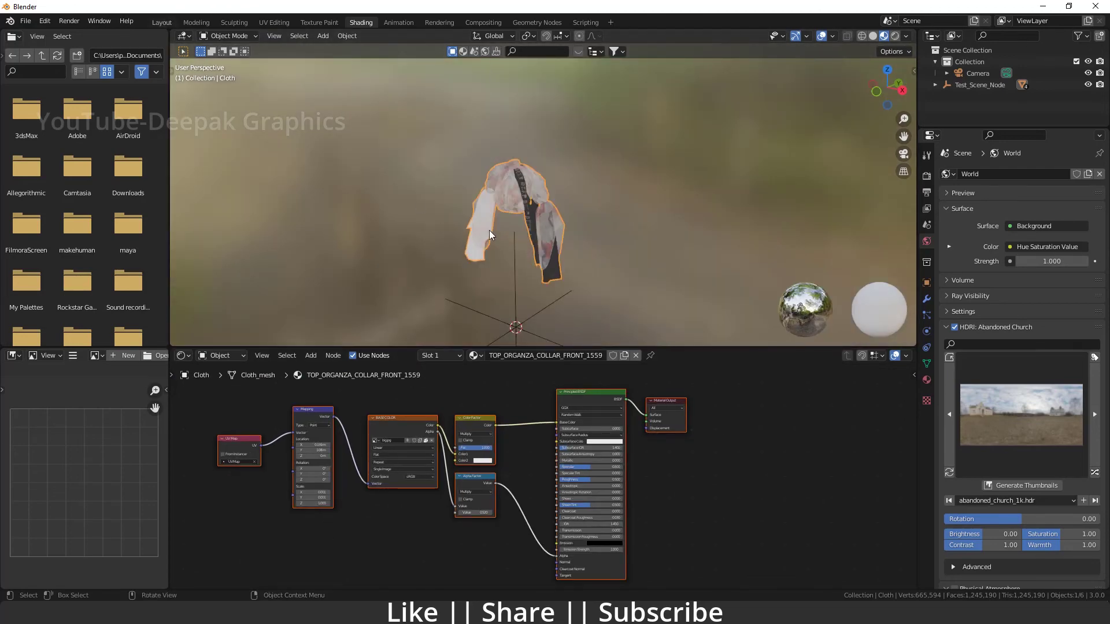
# Step: Return to the Layout workspace
pyautogui.hotkey('ctrl', 'pageup')
pyautogui.hotkey('ctrl', 'pageup')
pyautogui.hotkey('ctrl', 'pageup')
pyautogui.hotkey('ctrl', 'pageup')
pyautogui.hotkey('ctrl', 'pageup')
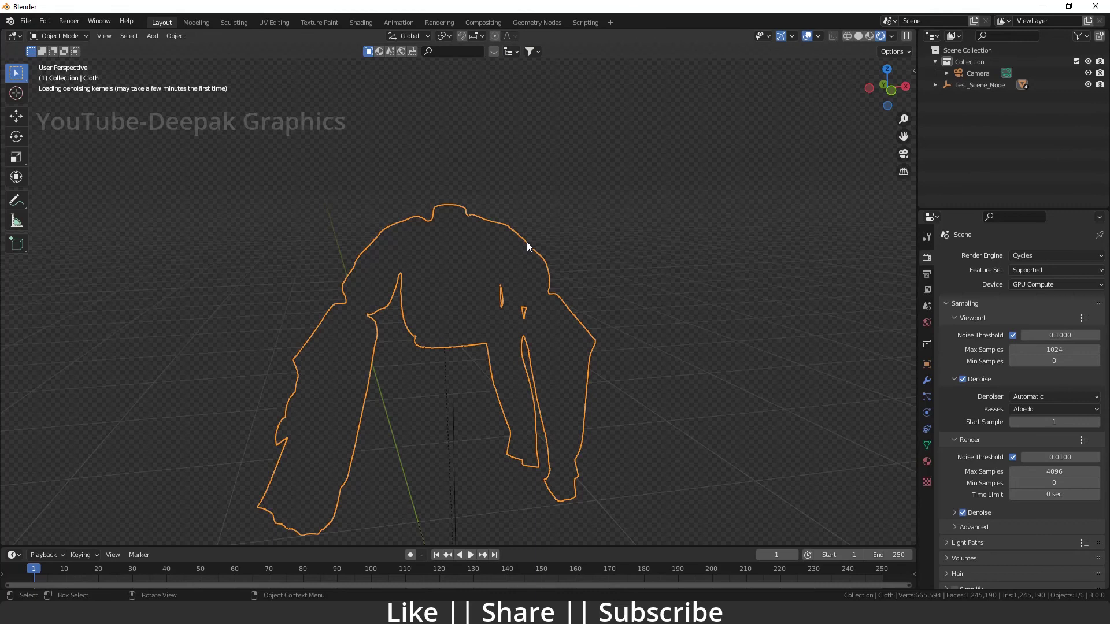